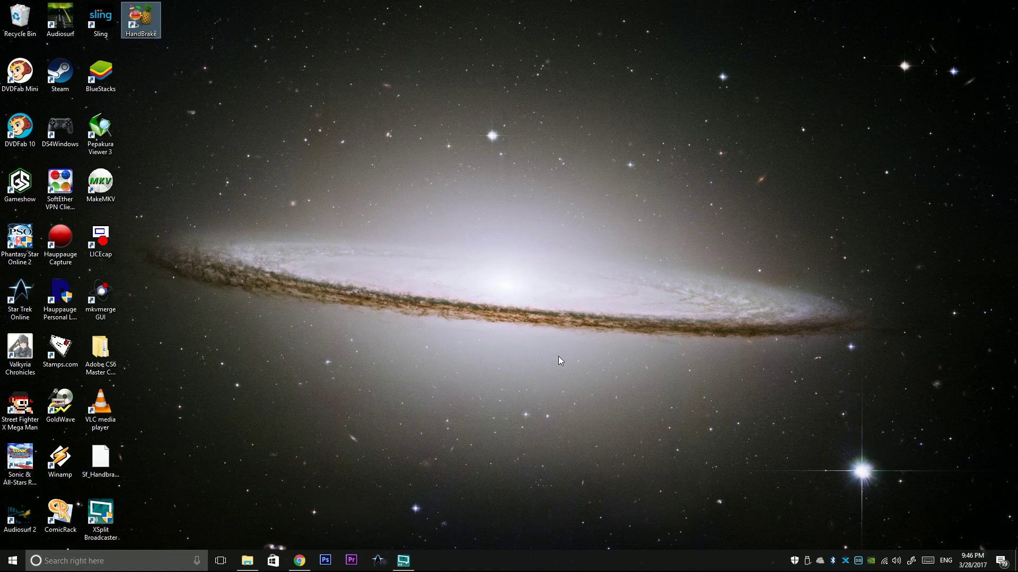
Look over the Features page of handbrake.fr in Google Chrome.
left_click(300, 560)
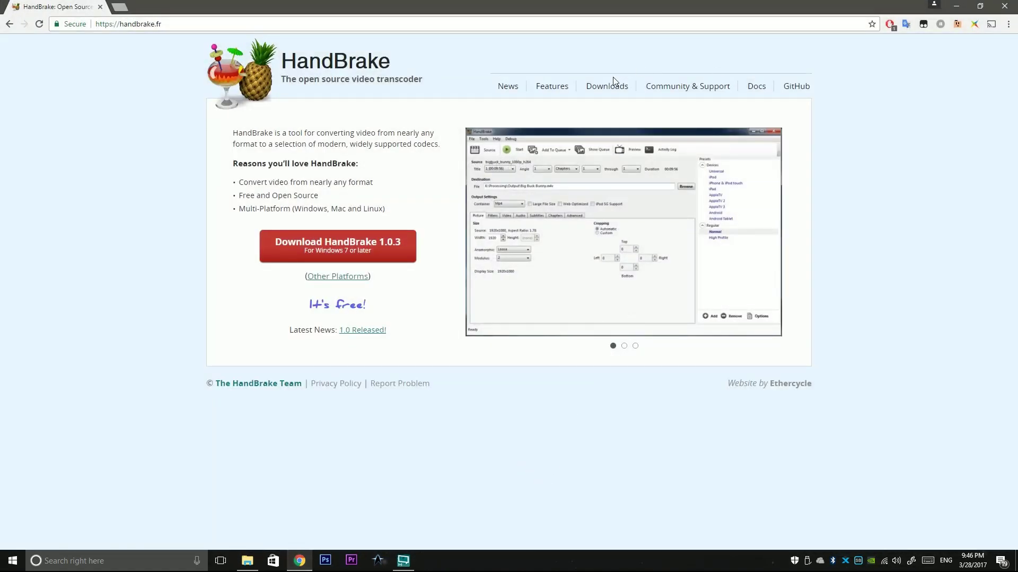
left_click(572, 90)
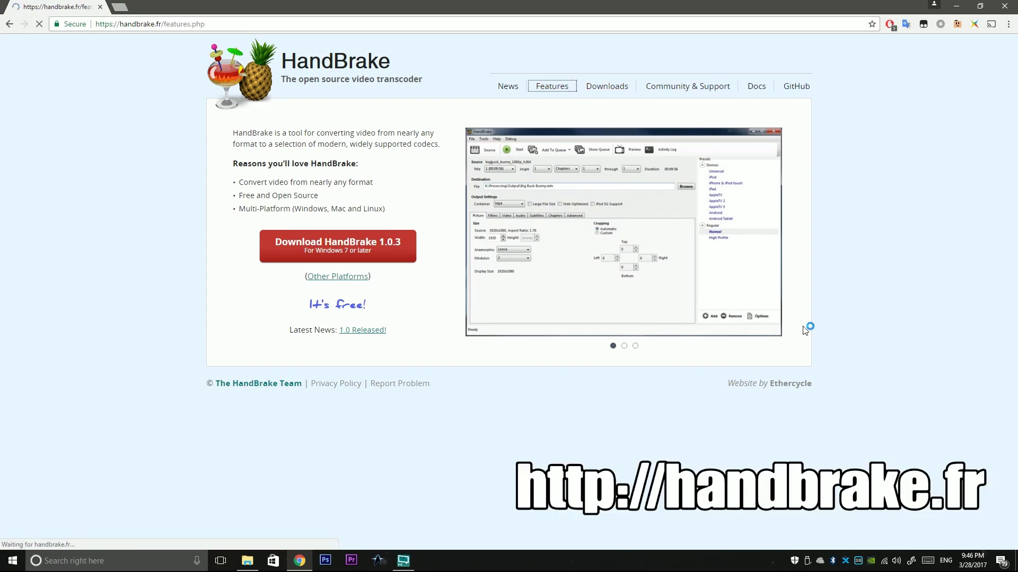
scroll(805, 330, "down", 6)
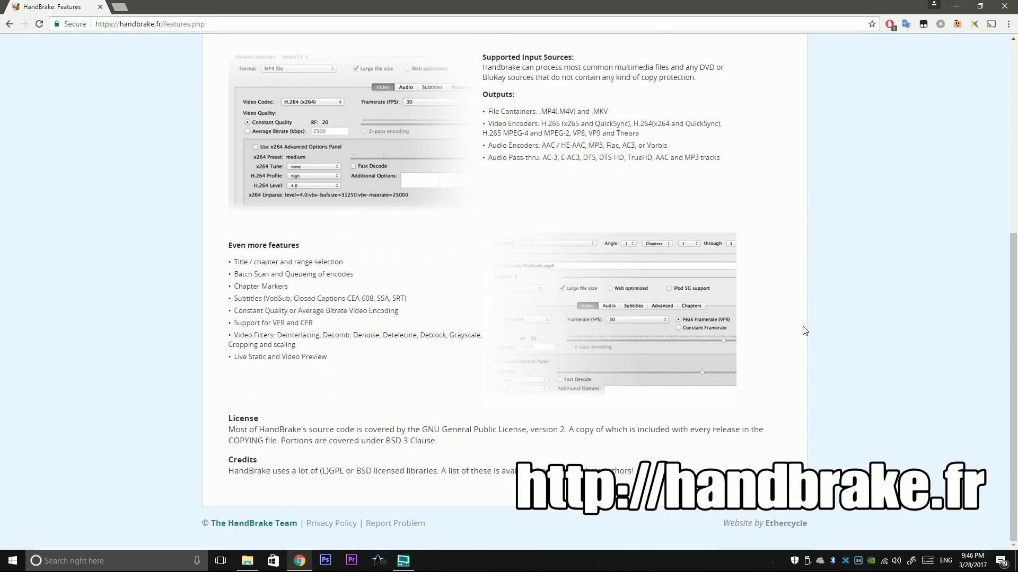
scroll(804, 330, "up", 6)
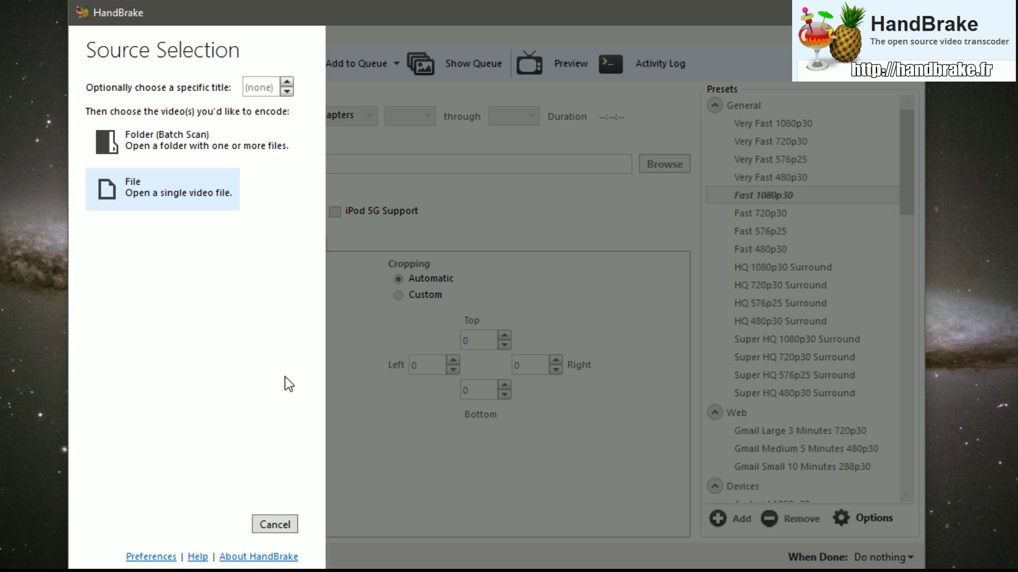
Load 'Midori Productions Anime Music Video - The Gates.avi' from My Stuff as the source video.
left_click(221, 184)
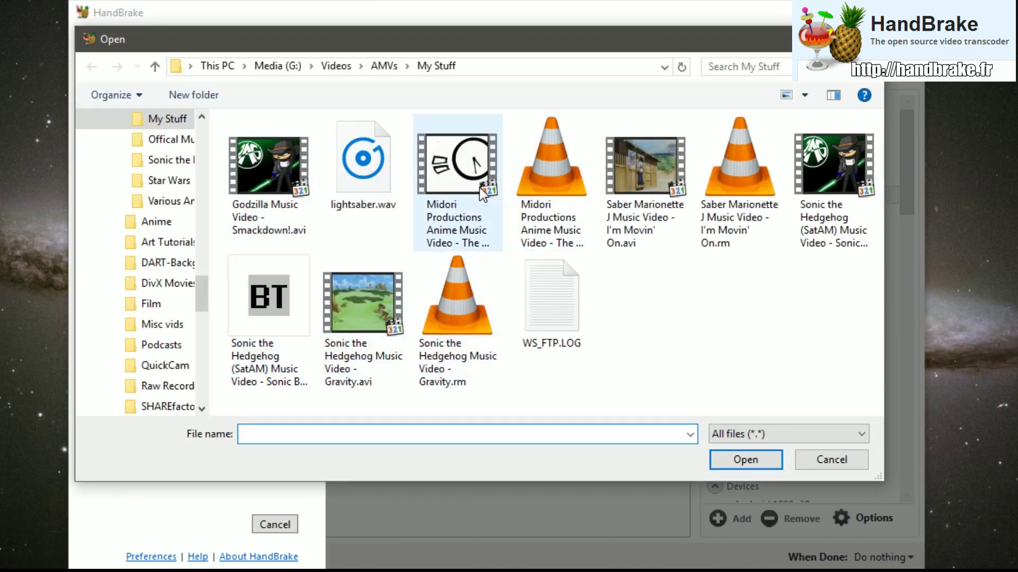
left_click(483, 194)
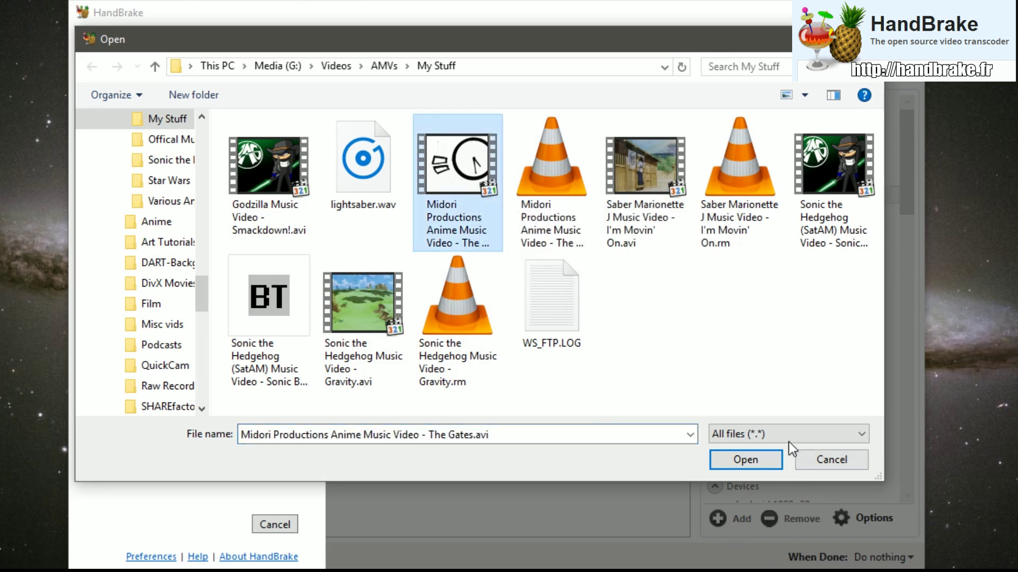
left_click(768, 458)
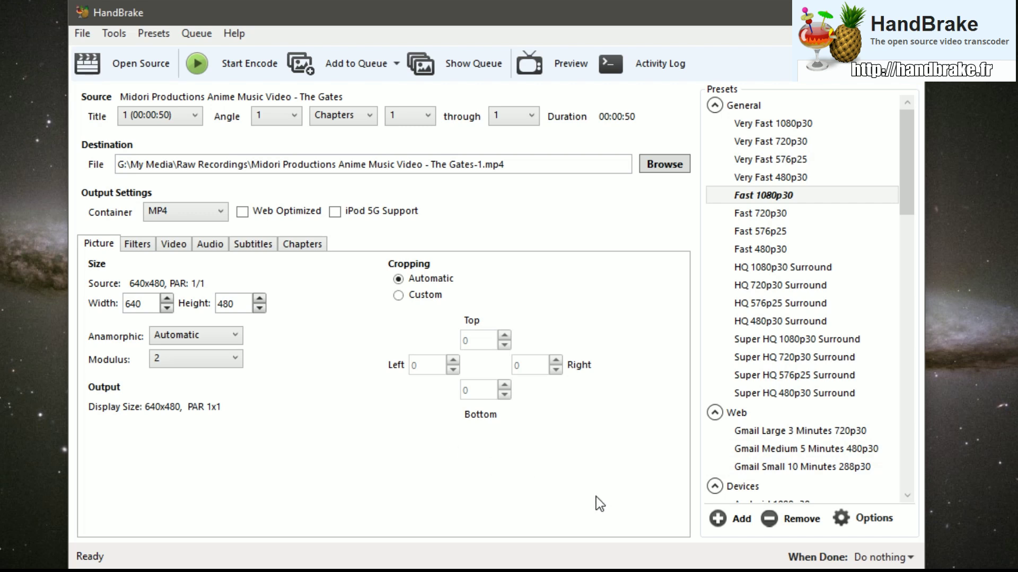
Collapse the General, Web, Devices, Matroska and Legacy preset groups, leaving only User Presets.
left_click(718, 107)
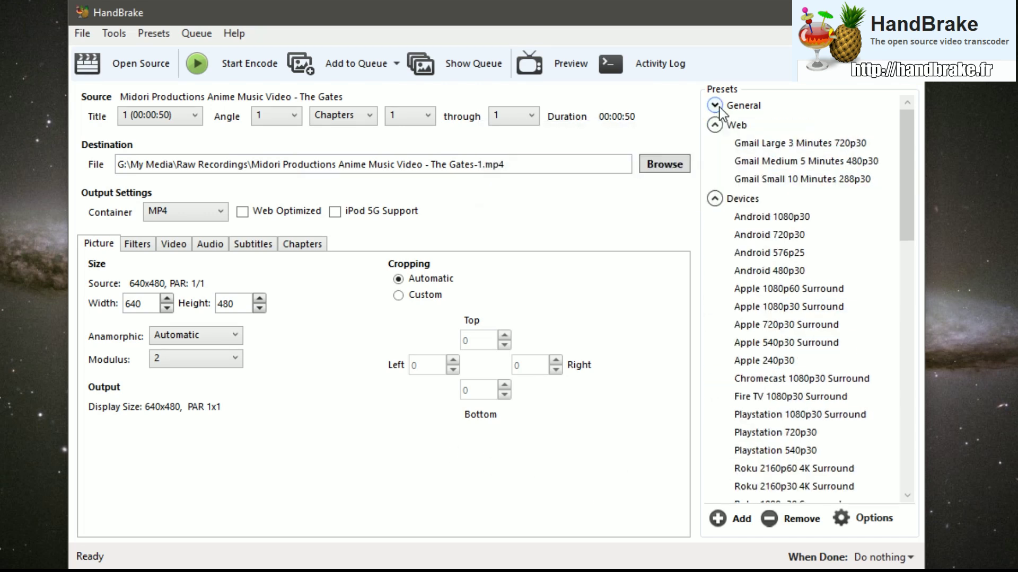
left_click(713, 125)
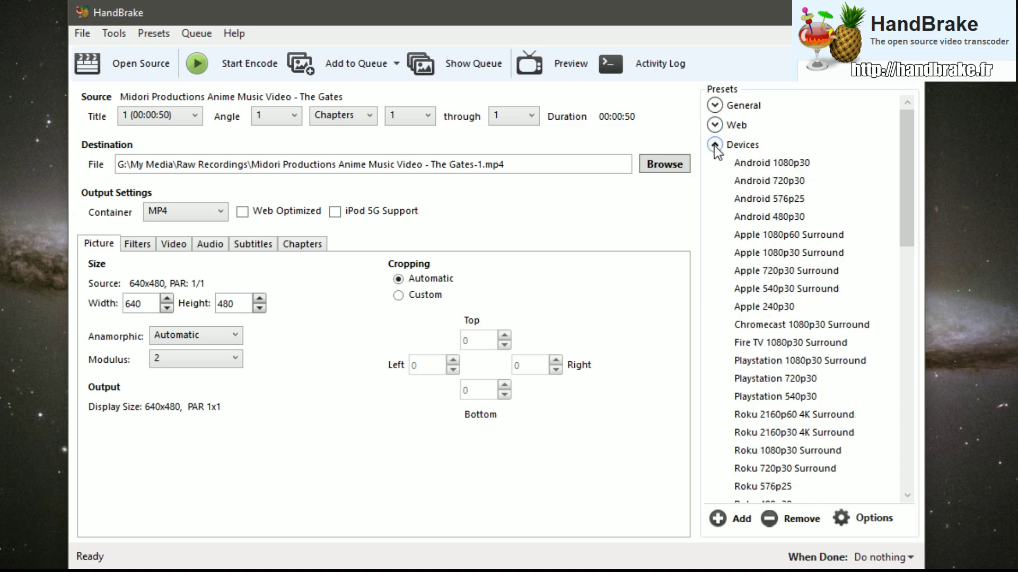
left_click(714, 145)
left_click(717, 167)
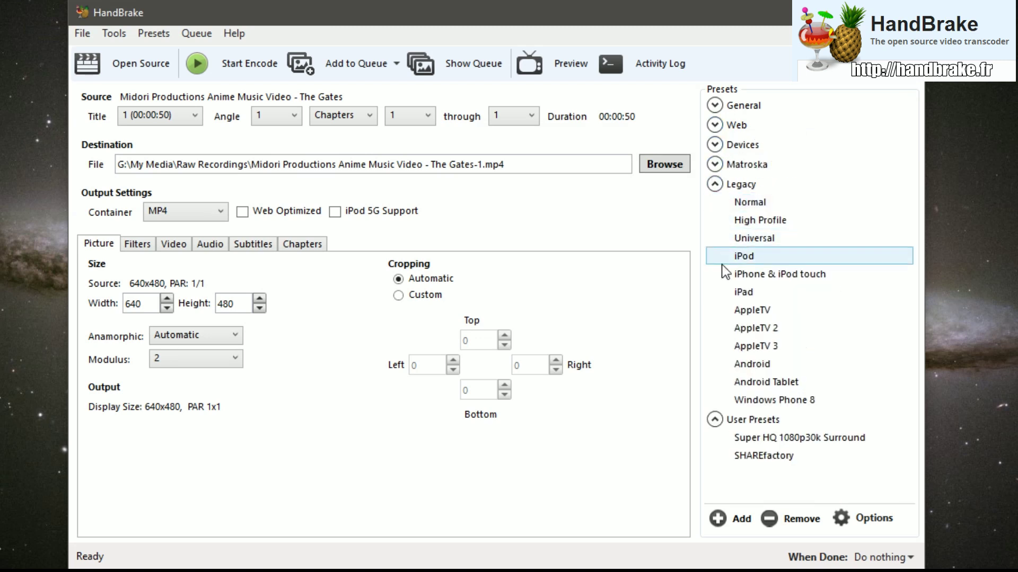
left_click(715, 184)
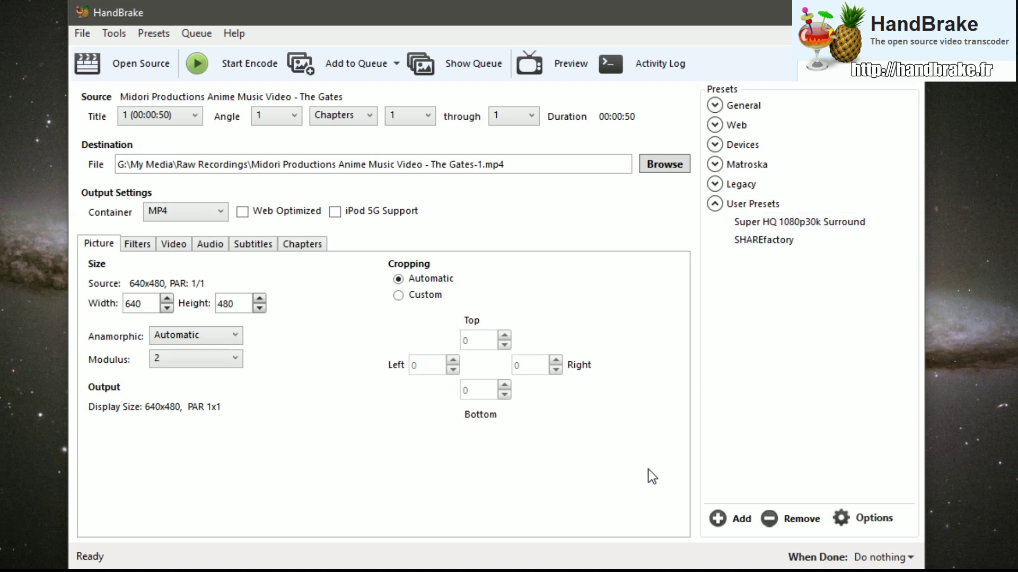
Show the Output Files page of HandBrake's Preferences.
left_click(113, 33)
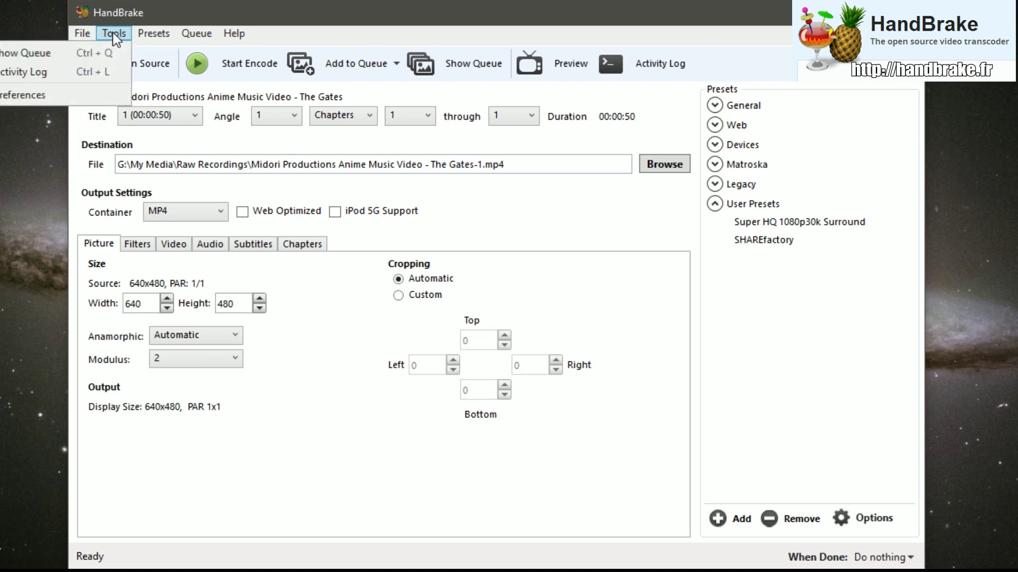
left_click(100, 94)
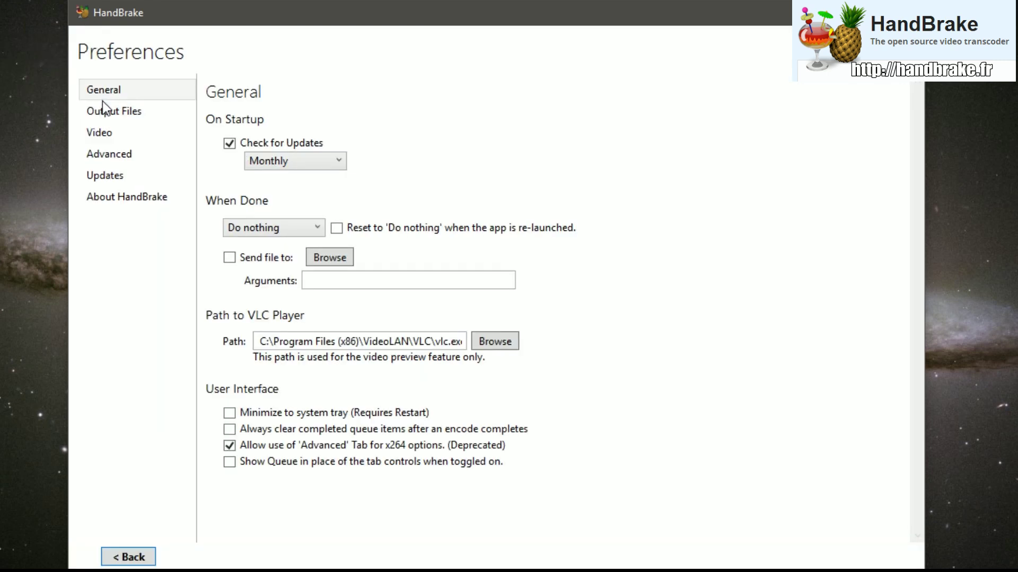
left_click(142, 118)
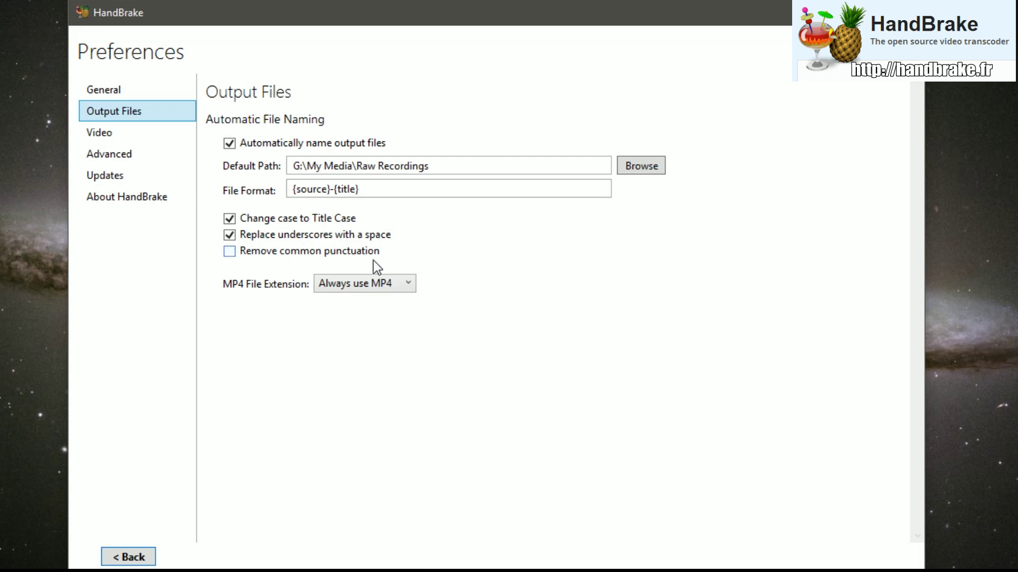
Switch MP4 File Extension to Automatic and back, keeping Always use MP4.
left_click(374, 293)
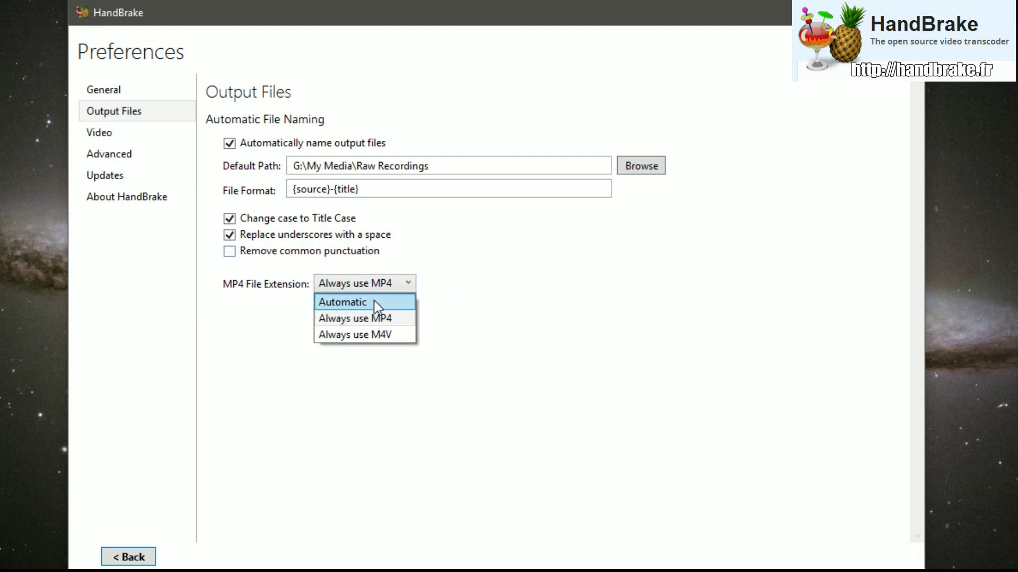
left_click(374, 301)
left_click(381, 282)
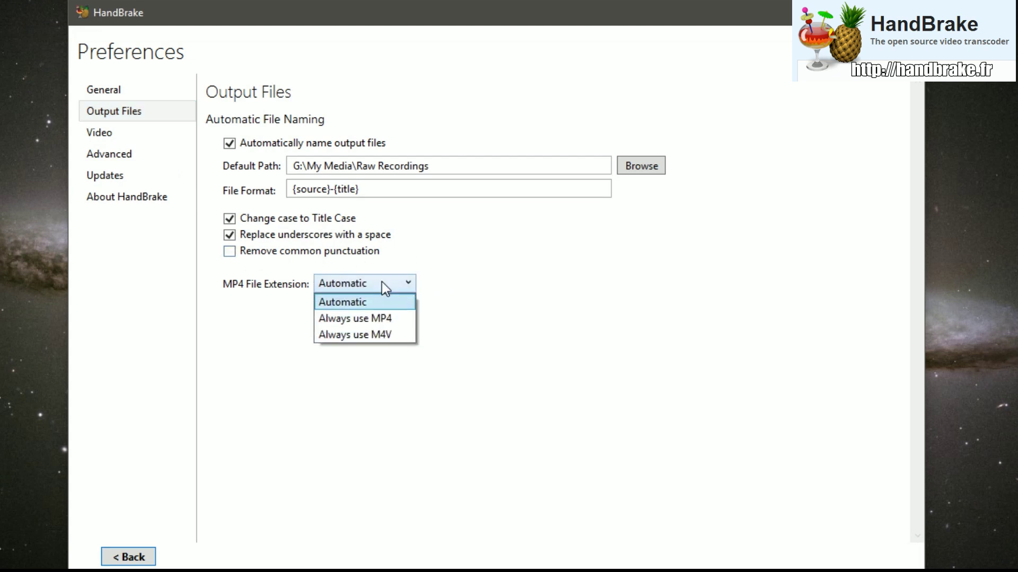
left_click(379, 316)
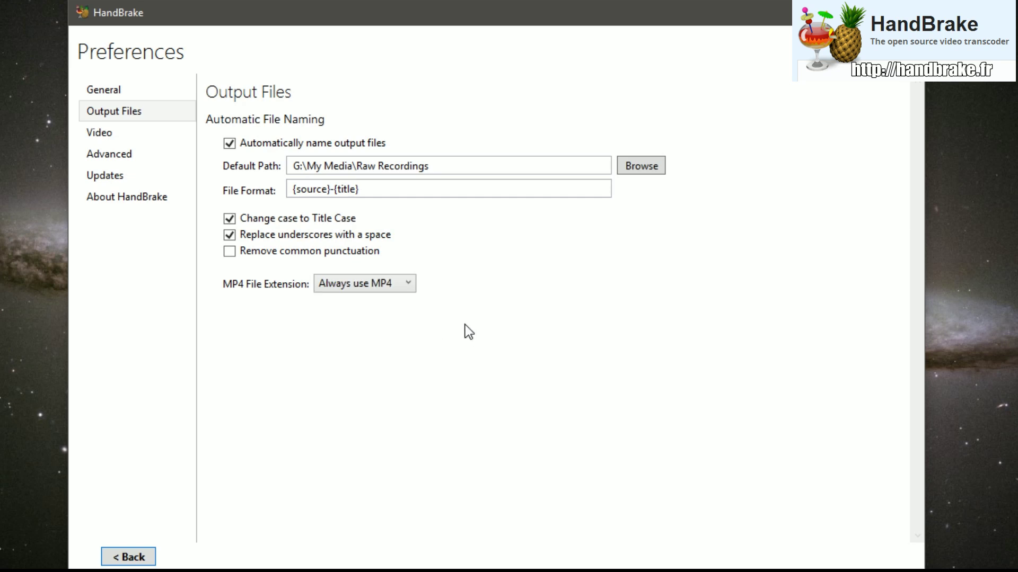
left_click(393, 287)
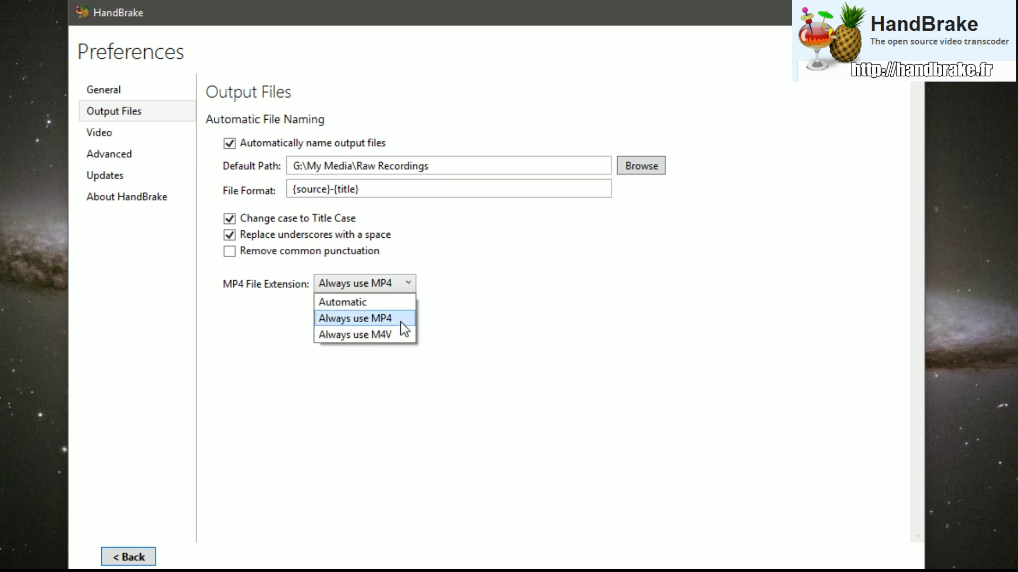
left_click(401, 322)
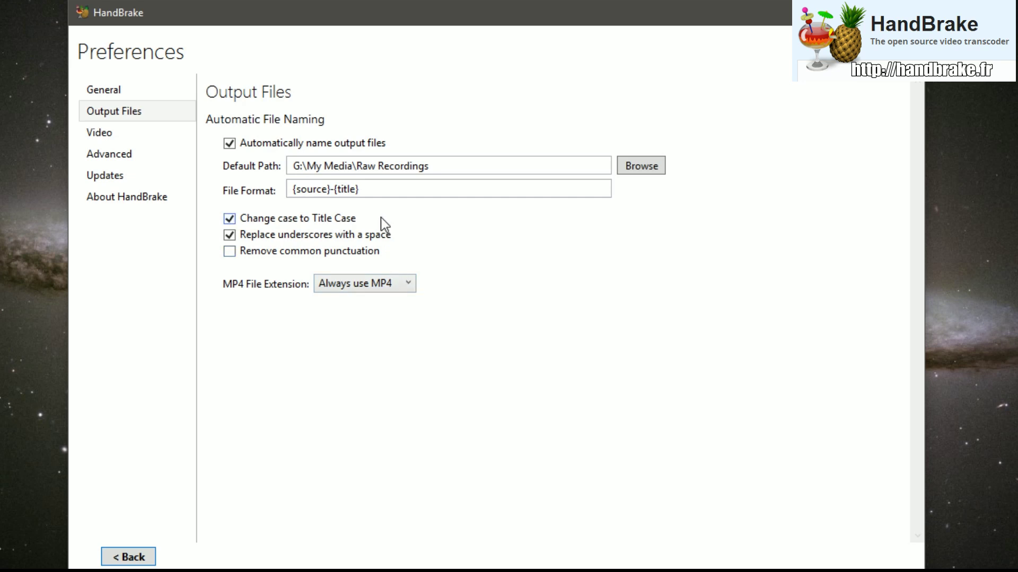
mouse_move(295, 189)
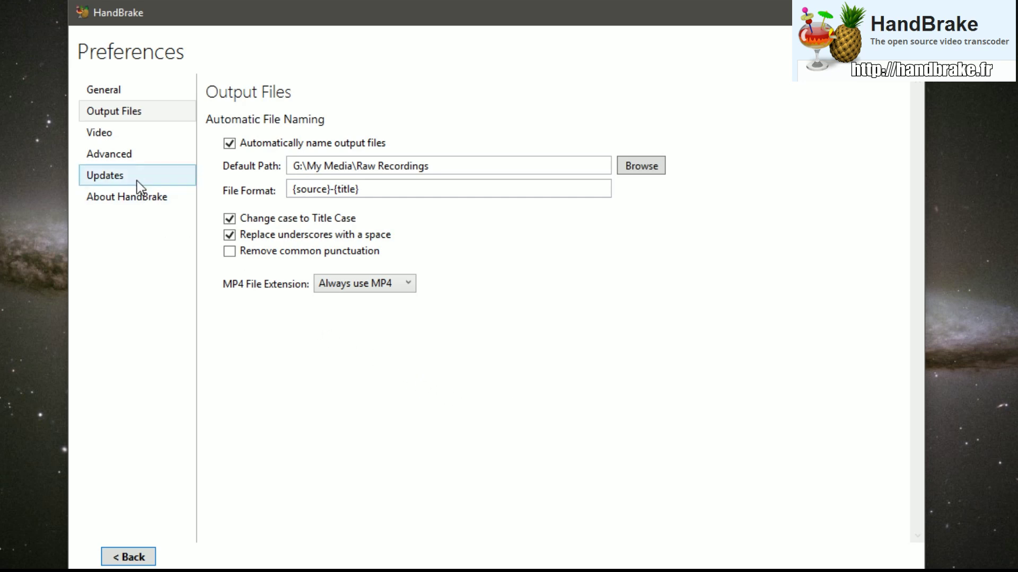
Leave Preferences and review the Filters, Video, Audio, Subtitles and Chapters tabs, ending on Picture.
left_click(142, 561)
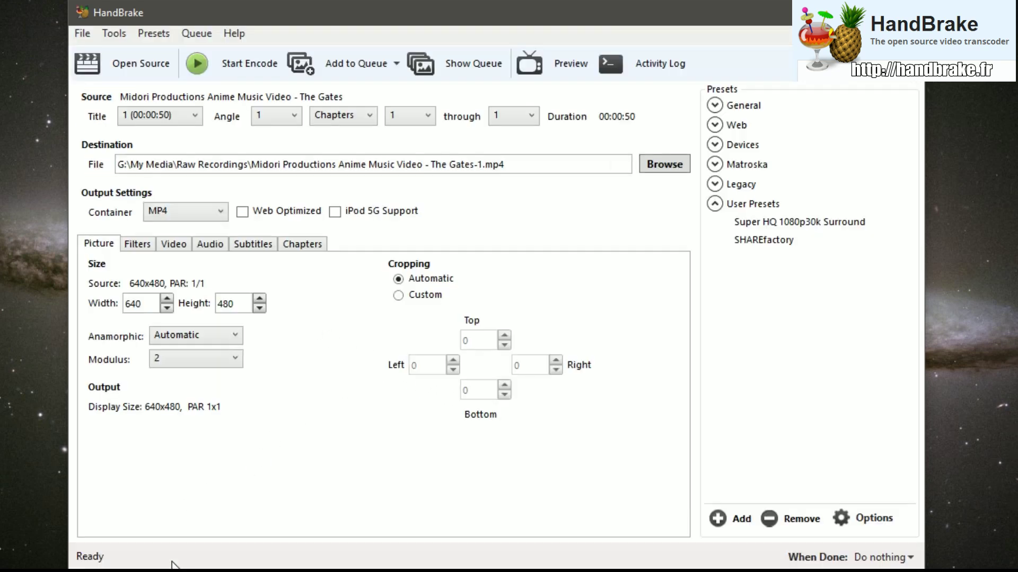
left_click(142, 243)
left_click(171, 245)
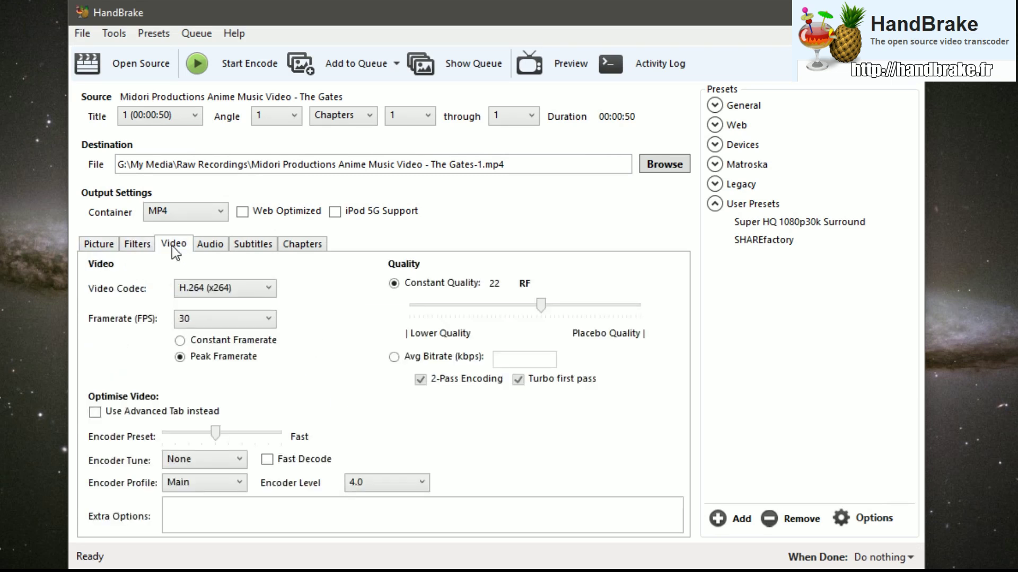
left_click(221, 241)
left_click(247, 245)
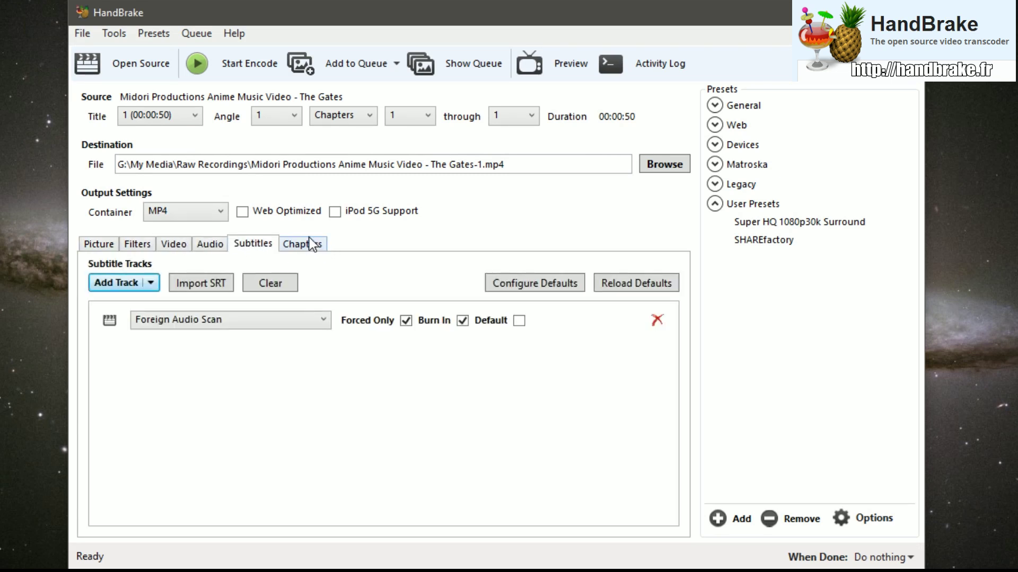
left_click(310, 240)
left_click(133, 245)
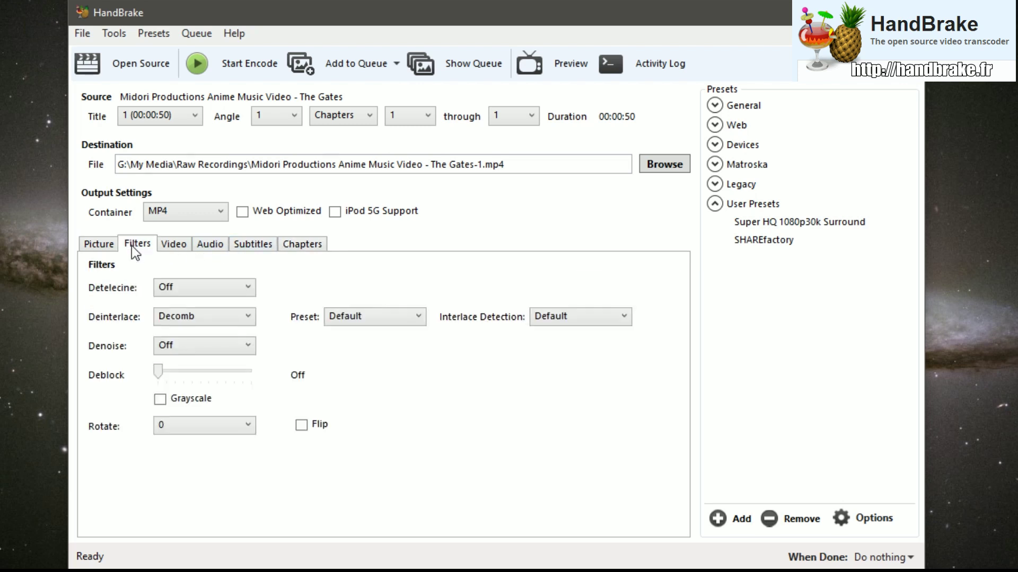
left_click(100, 245)
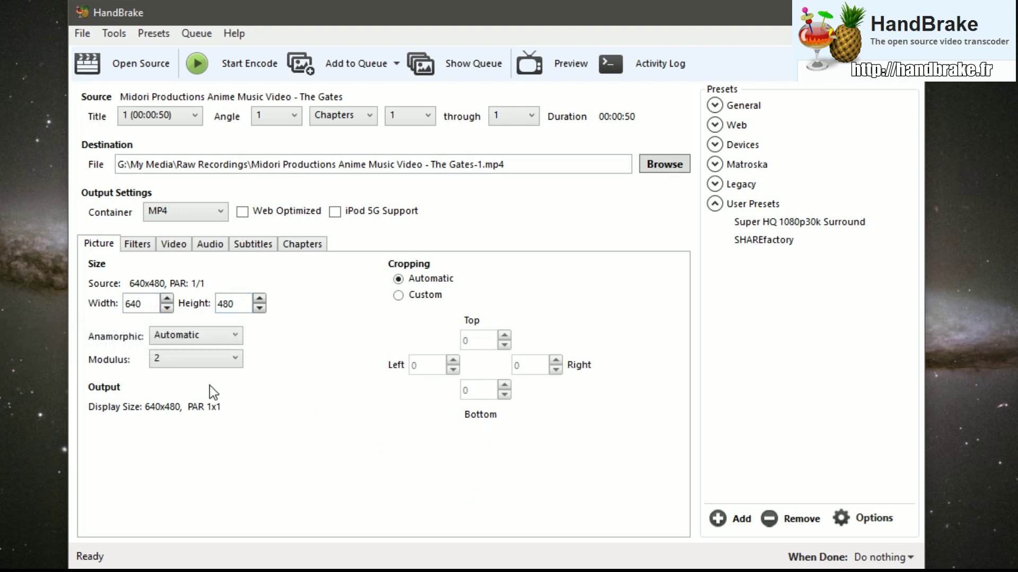
On the Video tab, keep framerate at 30 and lower Constant Quality three RF steps from 22.
left_click(174, 245)
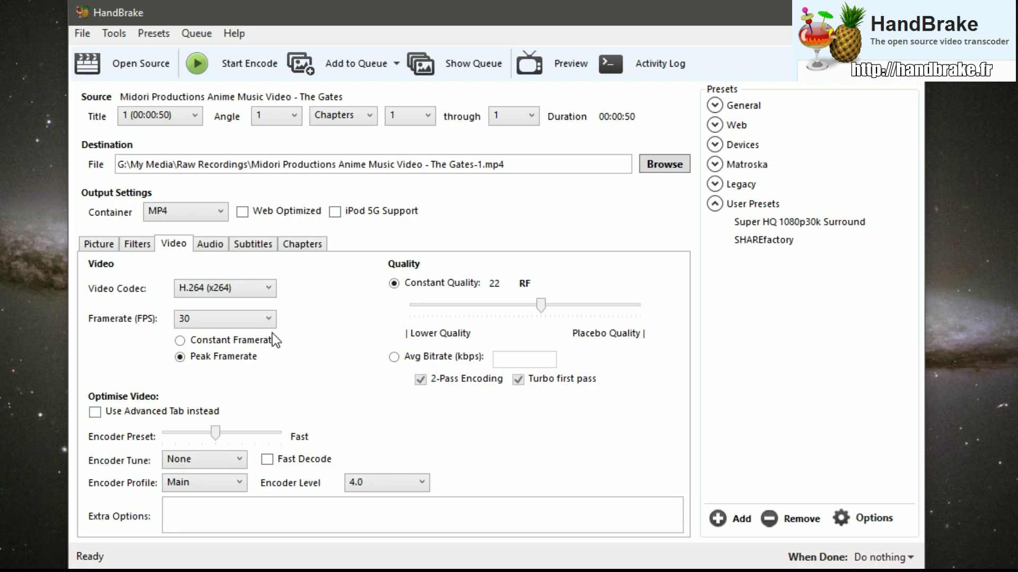
left_click(260, 318)
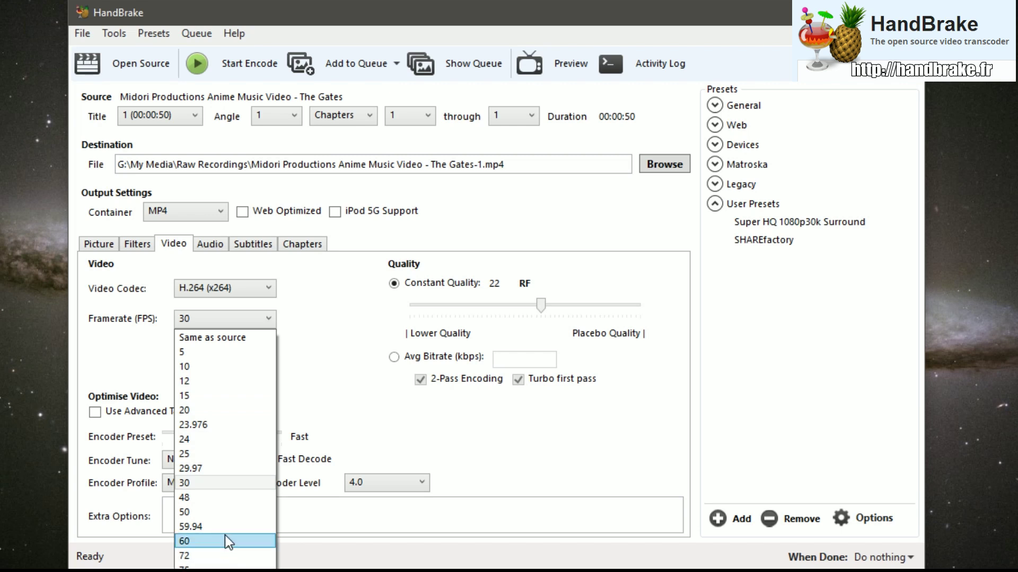
left_click(405, 408)
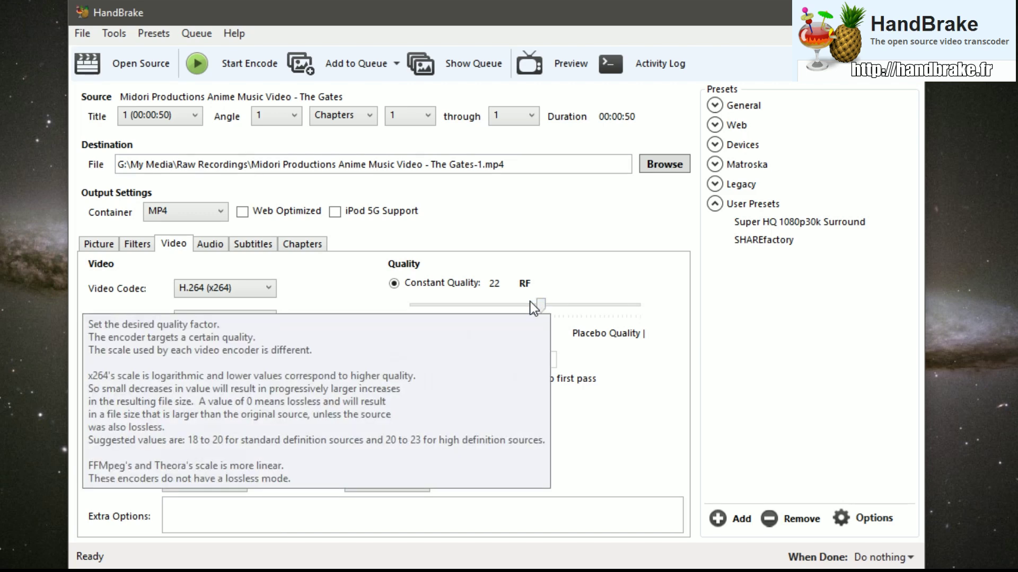
left_click(568, 303)
left_click(567, 303)
left_click(567, 303)
left_click(567, 303)
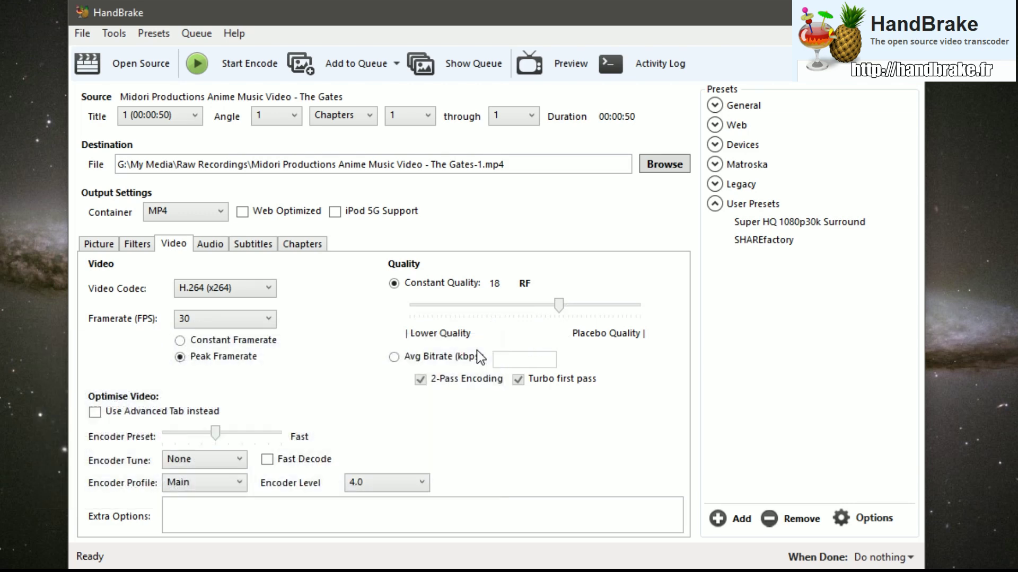
left_click(395, 356)
left_click(550, 365)
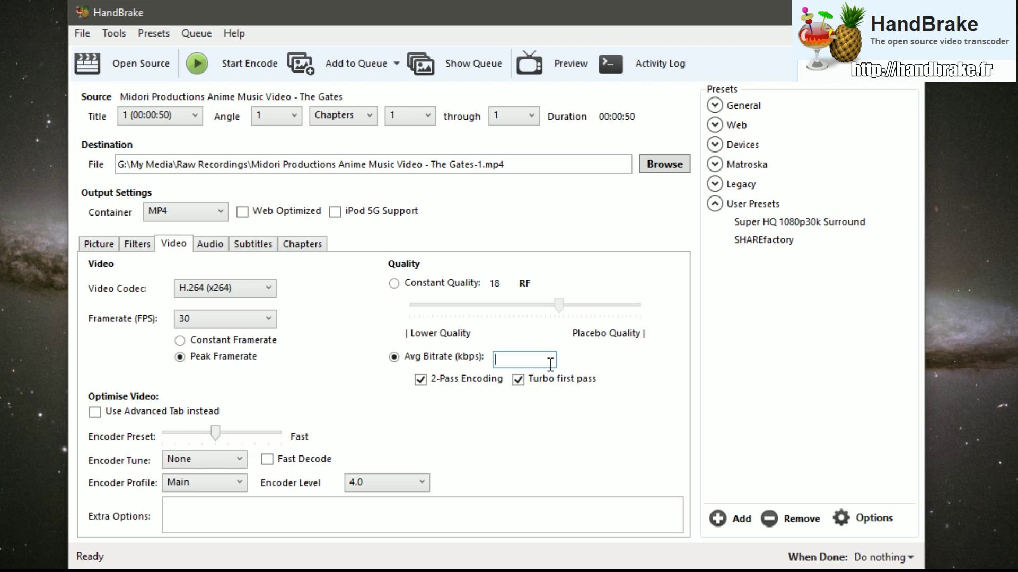
type("22000")
key("BackSpace")
key("BackSpace")
key("BackSpace")
key("BackSpace")
key("BackSpace")
type("5000")
key("BackSpace")
key("BackSpace")
key("BackSpace")
key("BackSpace")
left_click(393, 284)
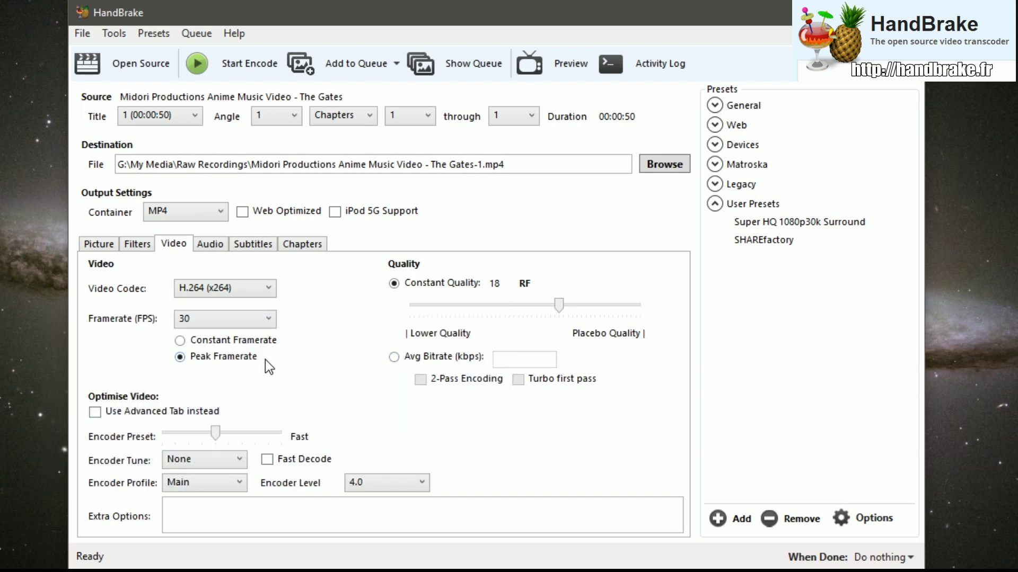
left_click(300, 245)
left_click(260, 244)
left_click(308, 246)
left_click(175, 244)
left_click(245, 294)
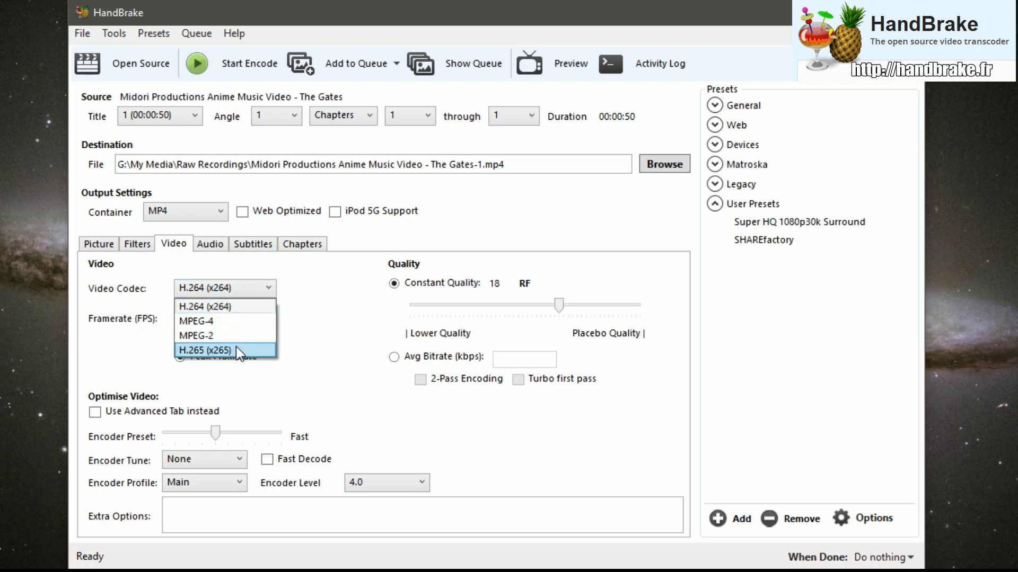
left_click(238, 307)
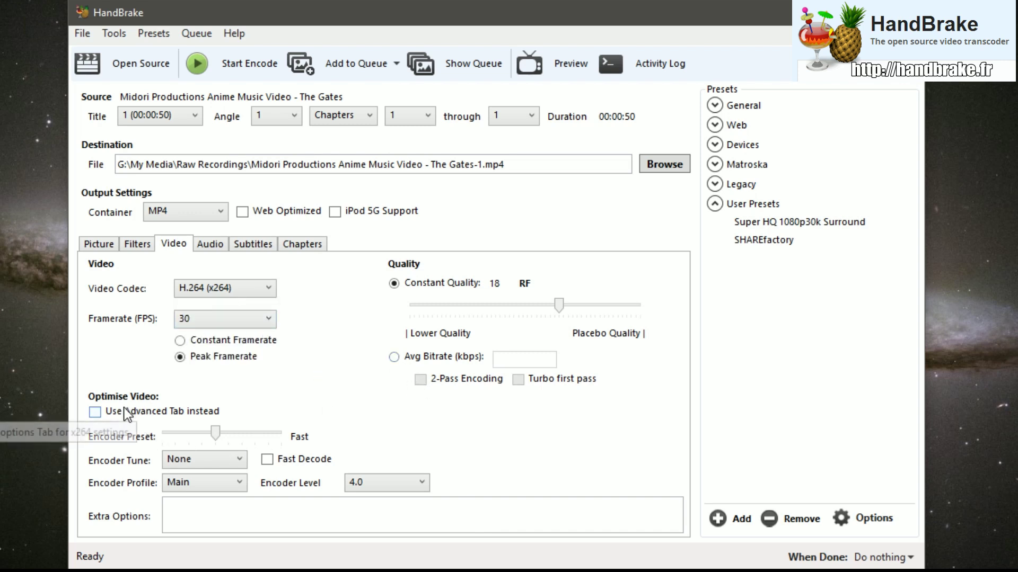
left_click(217, 512)
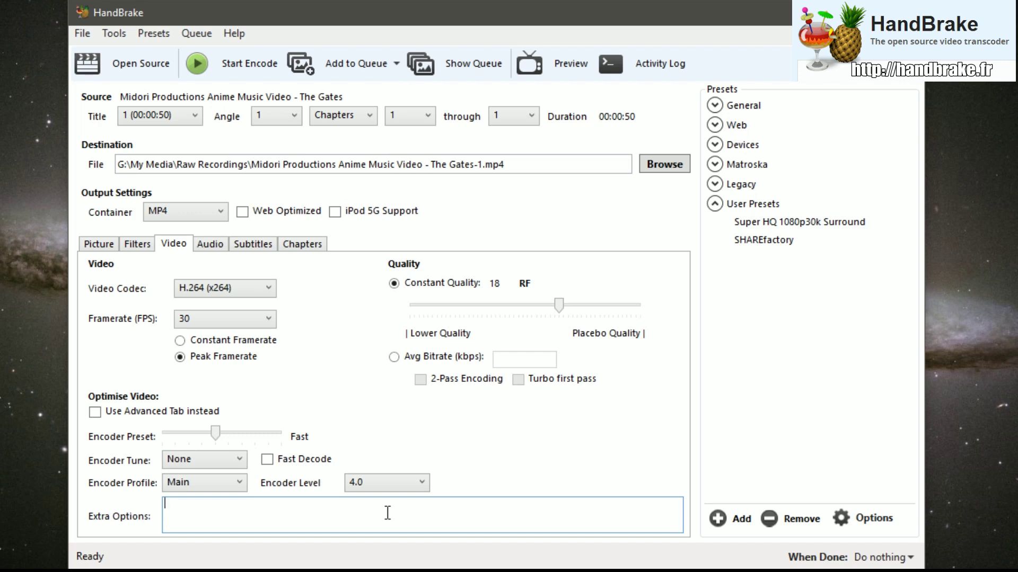
Enter keyint=30 in the x264 Extra Options box.
type("keyint=30")
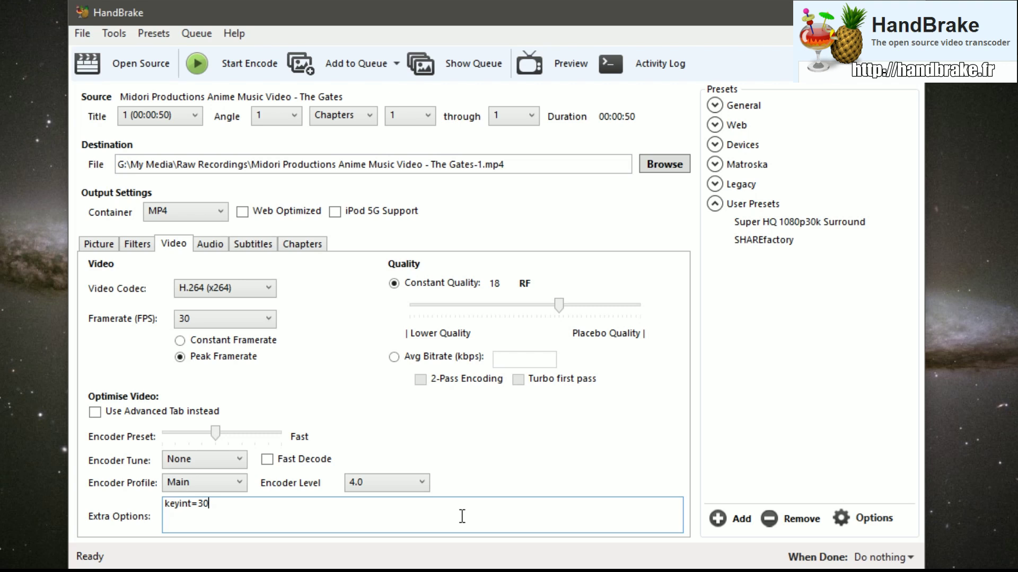
Use the Advanced x264 tab with reference frames set to 1 and maximum B-frames set to 0.
left_click(95, 413)
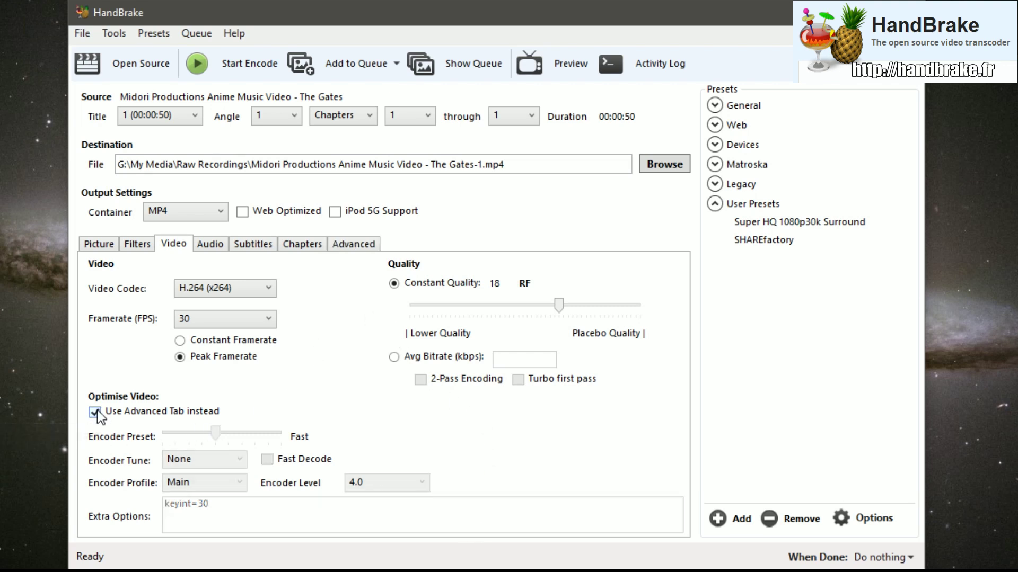
left_click(355, 244)
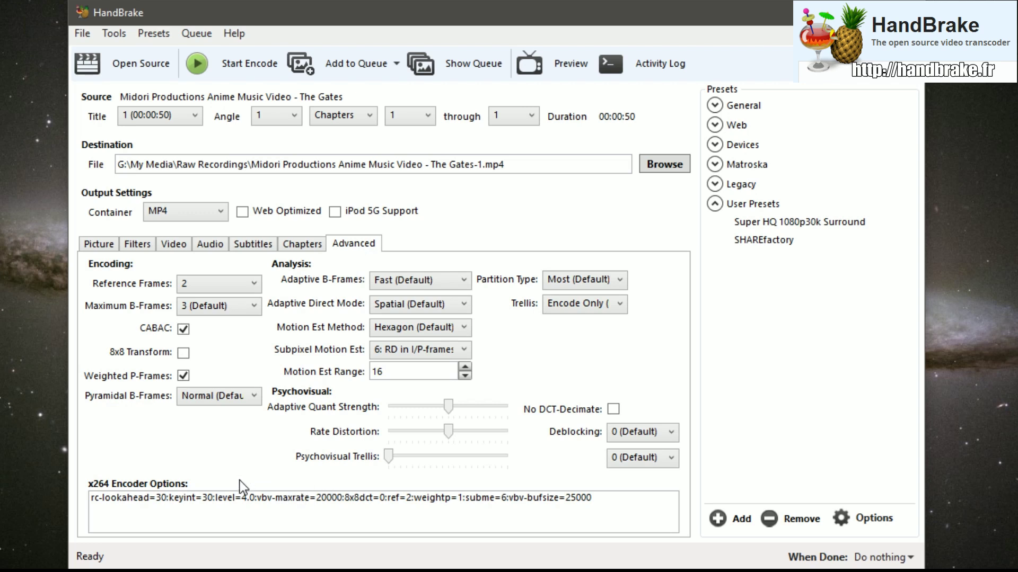
left_click(567, 528)
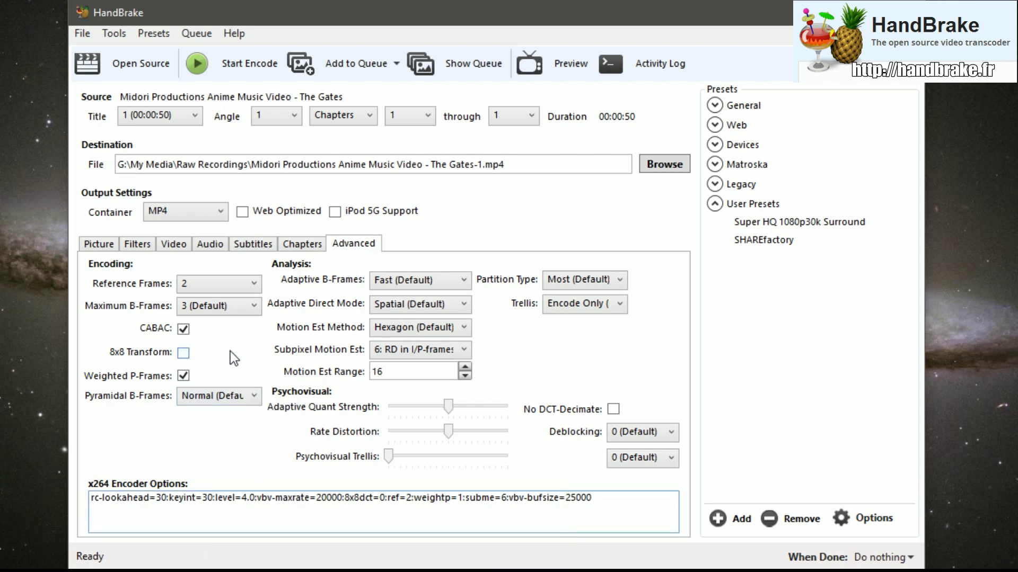
left_click(231, 284)
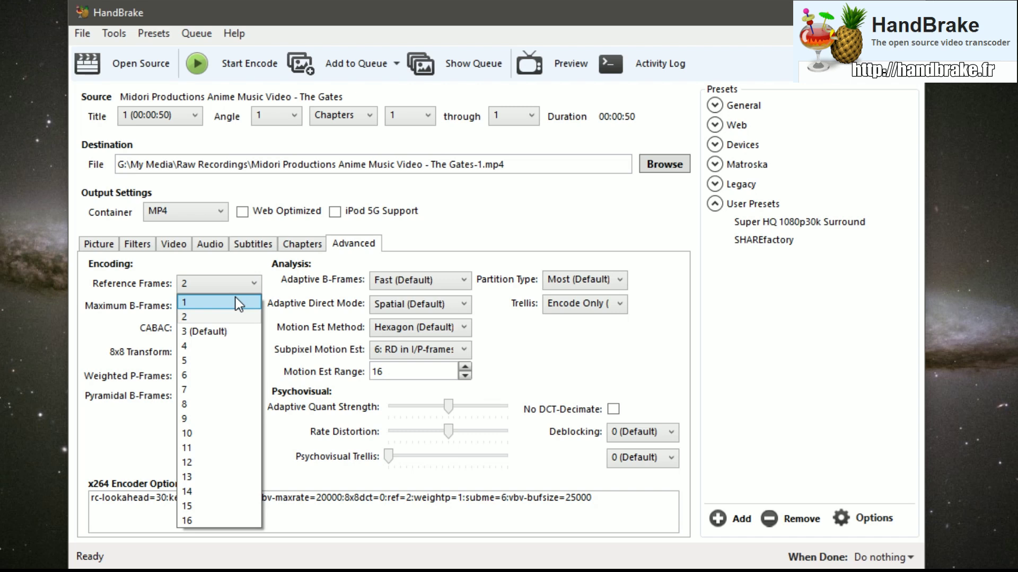
left_click(235, 298)
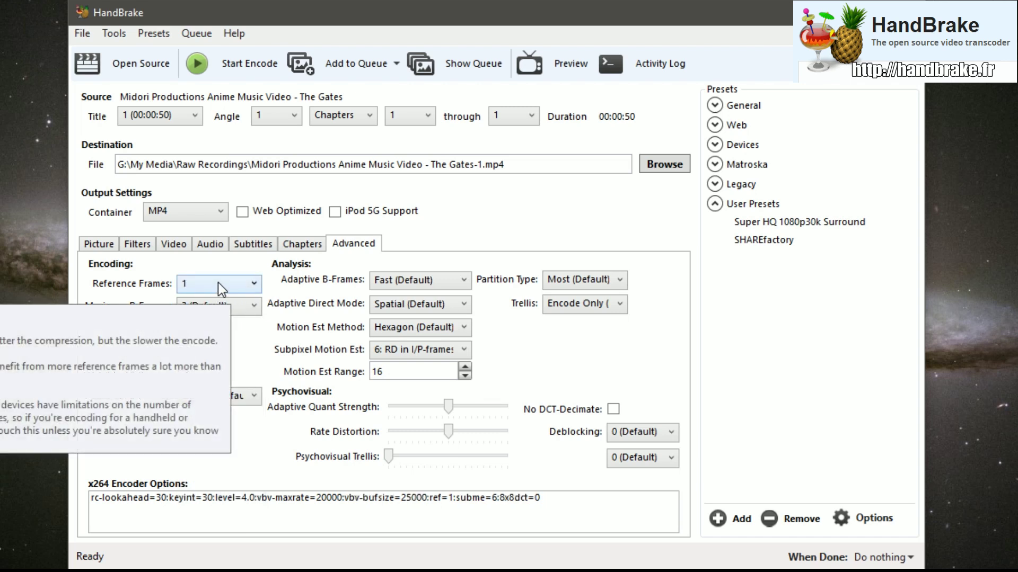
left_click(249, 306)
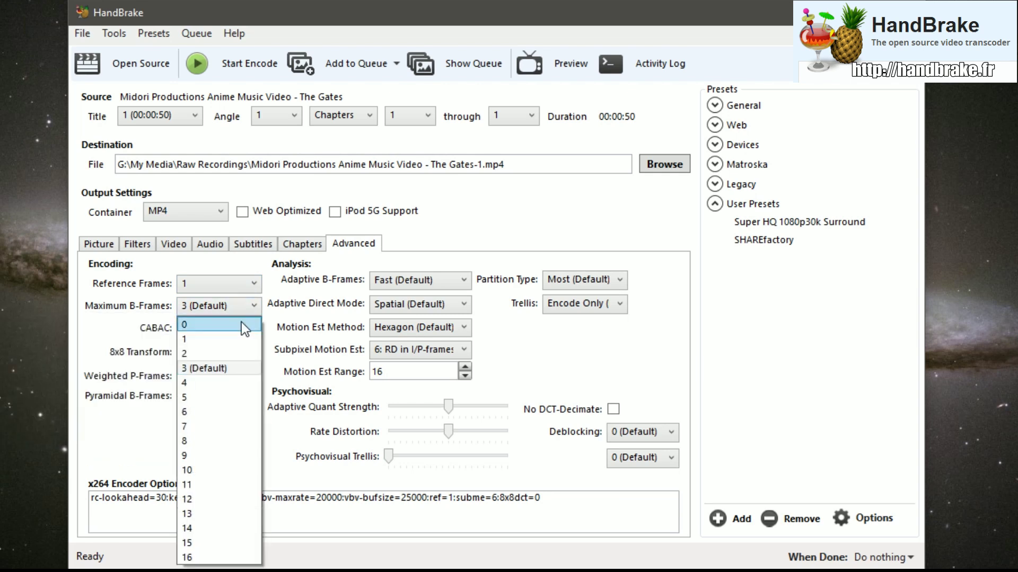
left_click(240, 323)
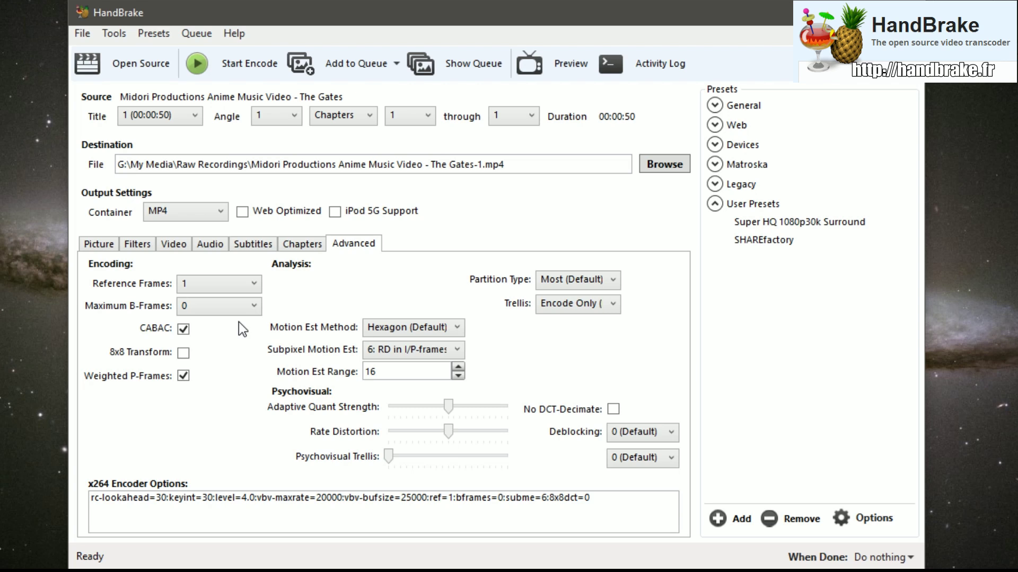
left_click(176, 245)
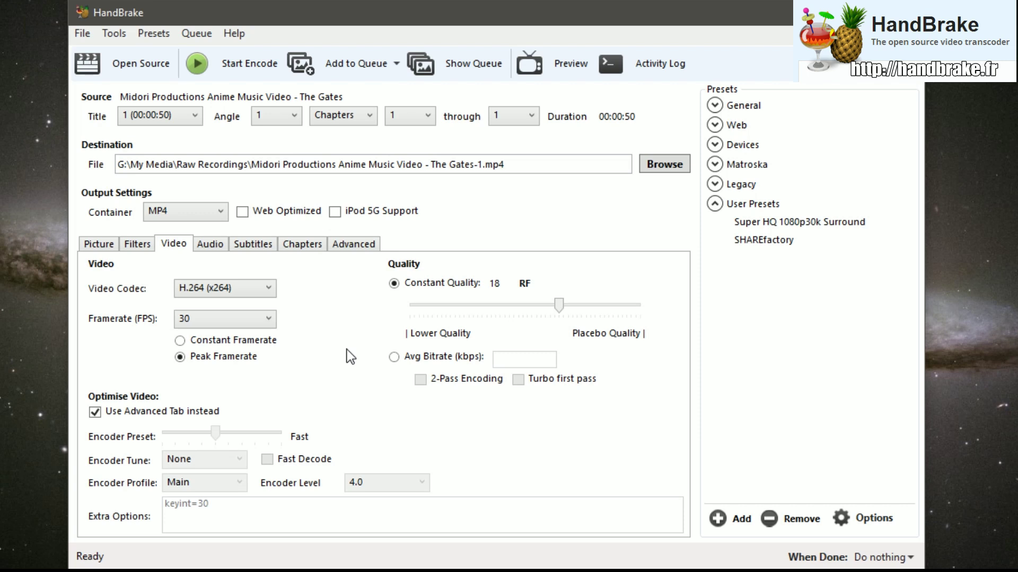
Measure the encode range in Seconds and set the start time to 2:00.
left_click(362, 121)
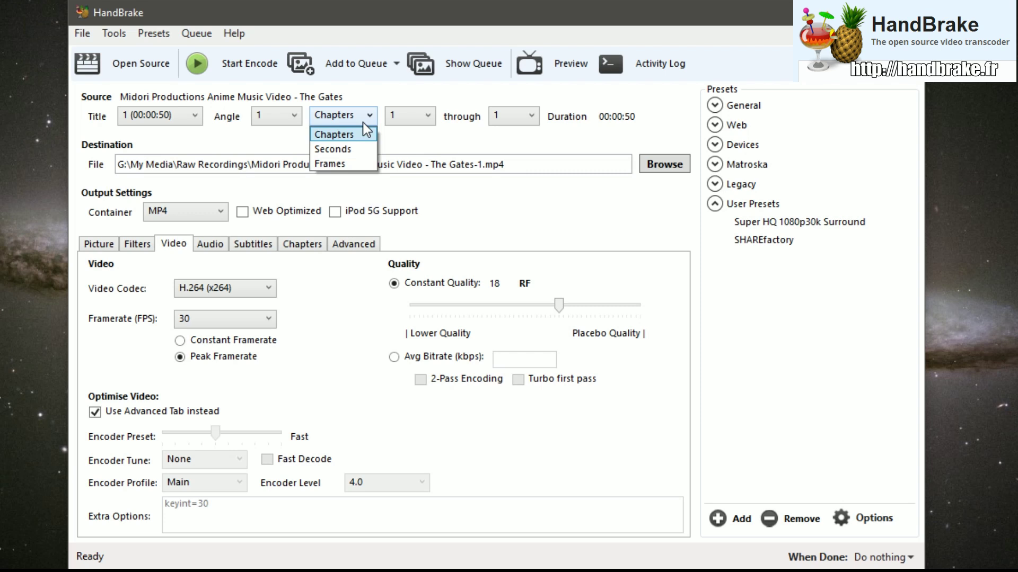
left_click(343, 149)
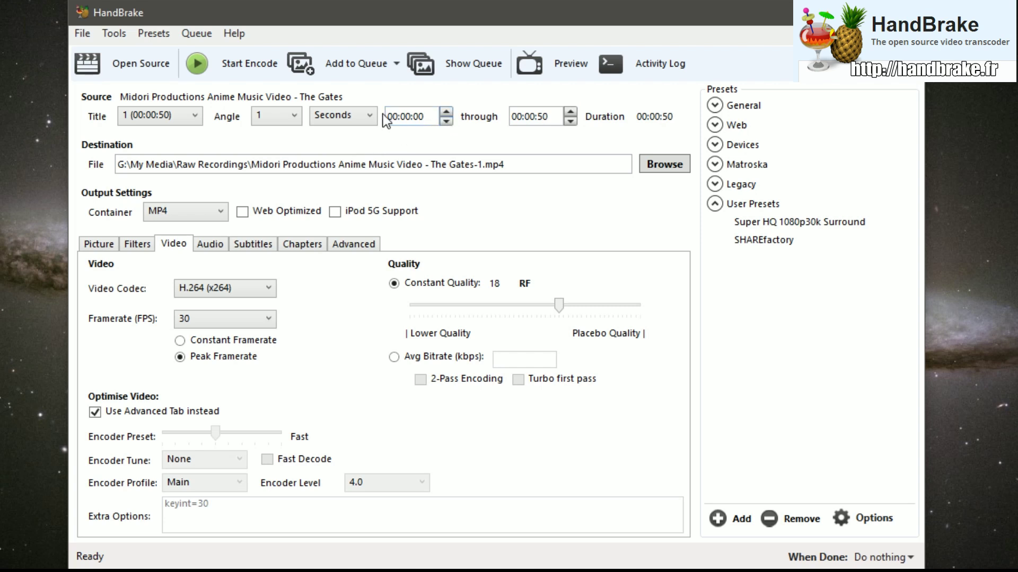
left_click(447, 111)
left_click(447, 111)
left_click(447, 112)
left_click(447, 111)
left_click(447, 112)
left_click_drag(429, 118, 388, 117)
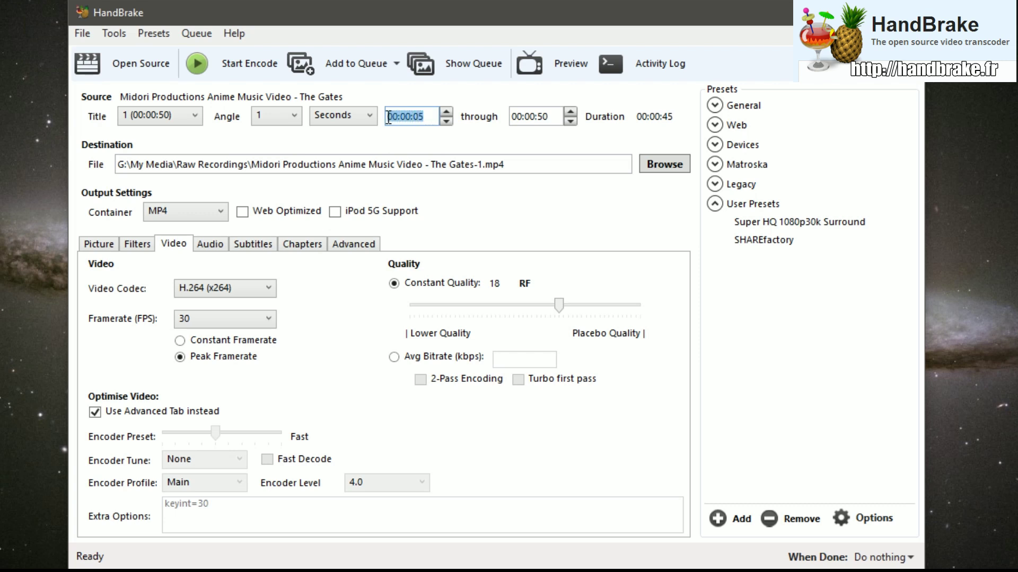
type("2:00")
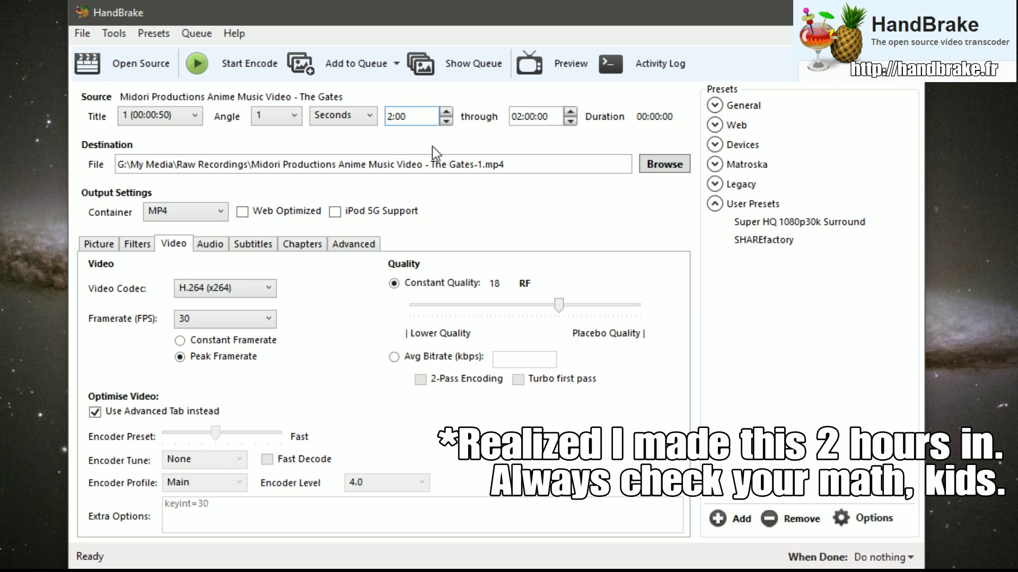
Set the range end time to 05:00.
left_click(570, 112)
left_click(570, 110)
left_click(572, 109)
left_click(571, 110)
left_click(572, 110)
left_click(572, 109)
left_click(571, 110)
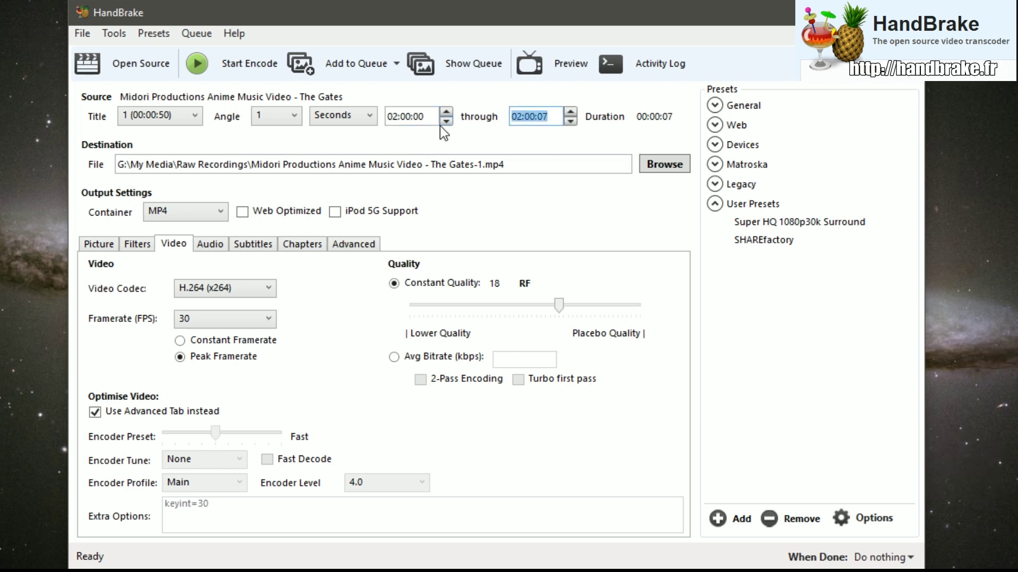
type("05:")
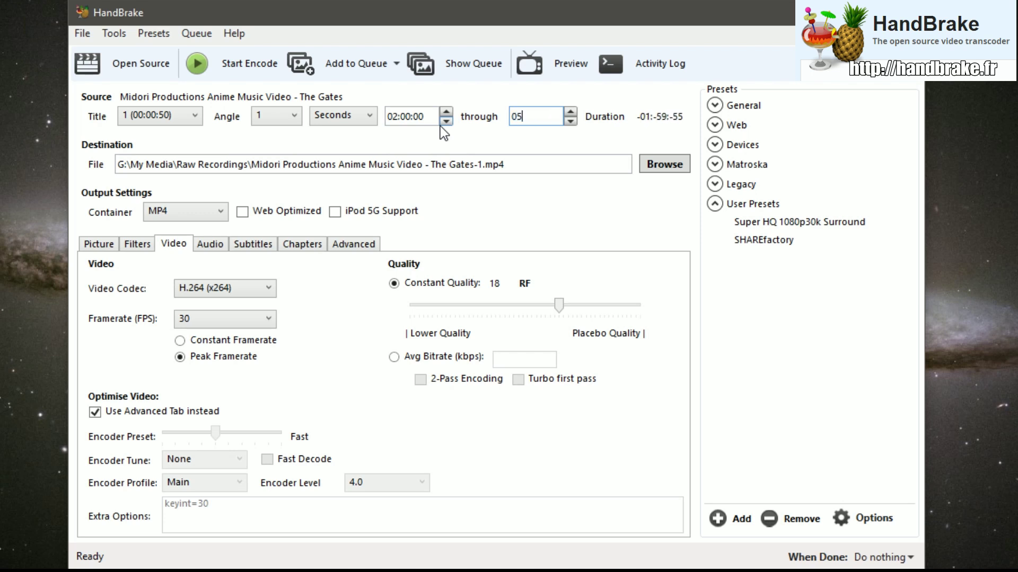
type("00")
left_click(427, 121)
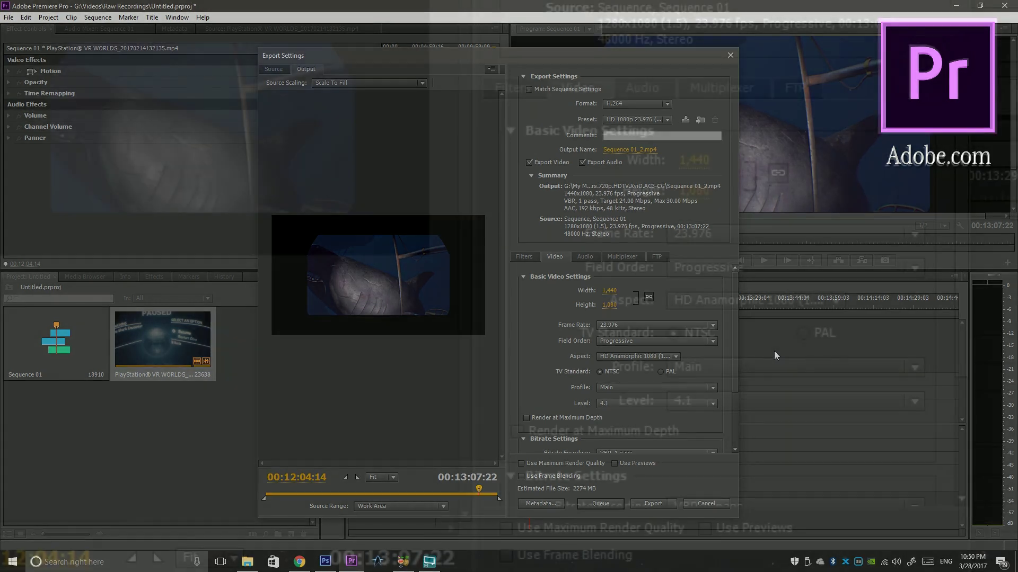
Enable Key Frame Distance in the H.264 advanced video settings and set it to 30.
scroll(809, 213, "down", 5)
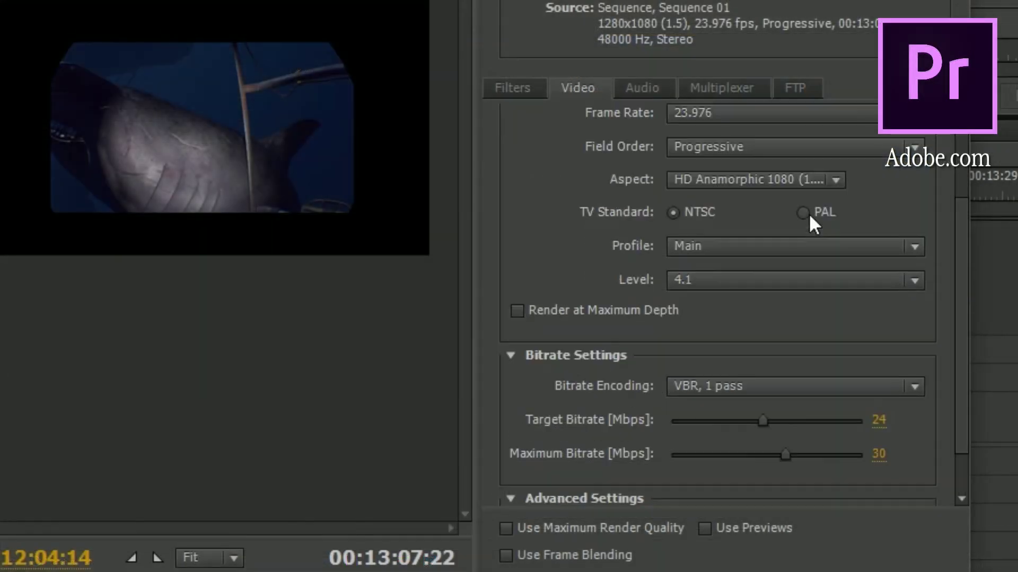
scroll(809, 219, "down", 1)
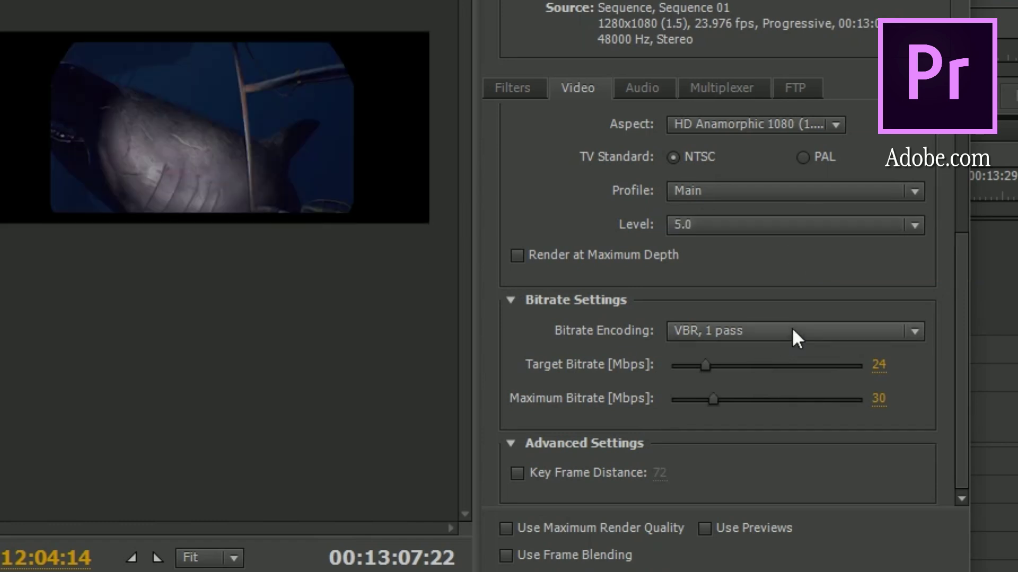
left_click(517, 473)
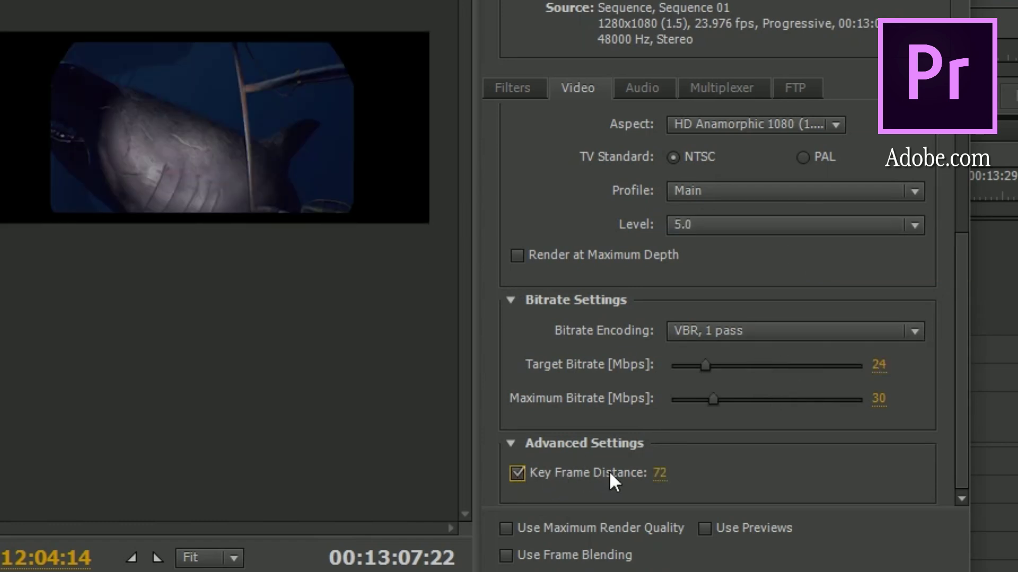
left_click_drag(656, 475, 623, 491)
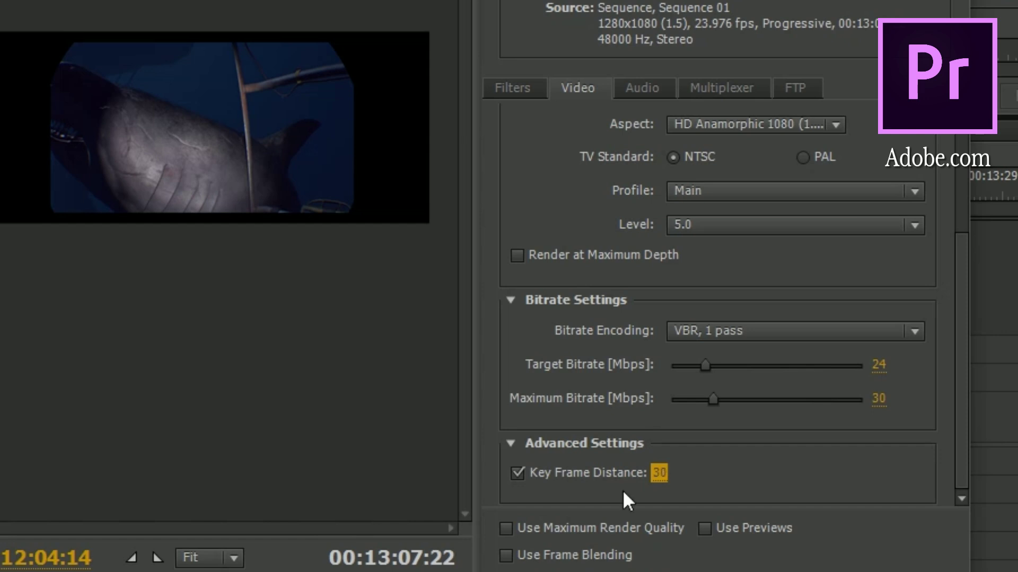